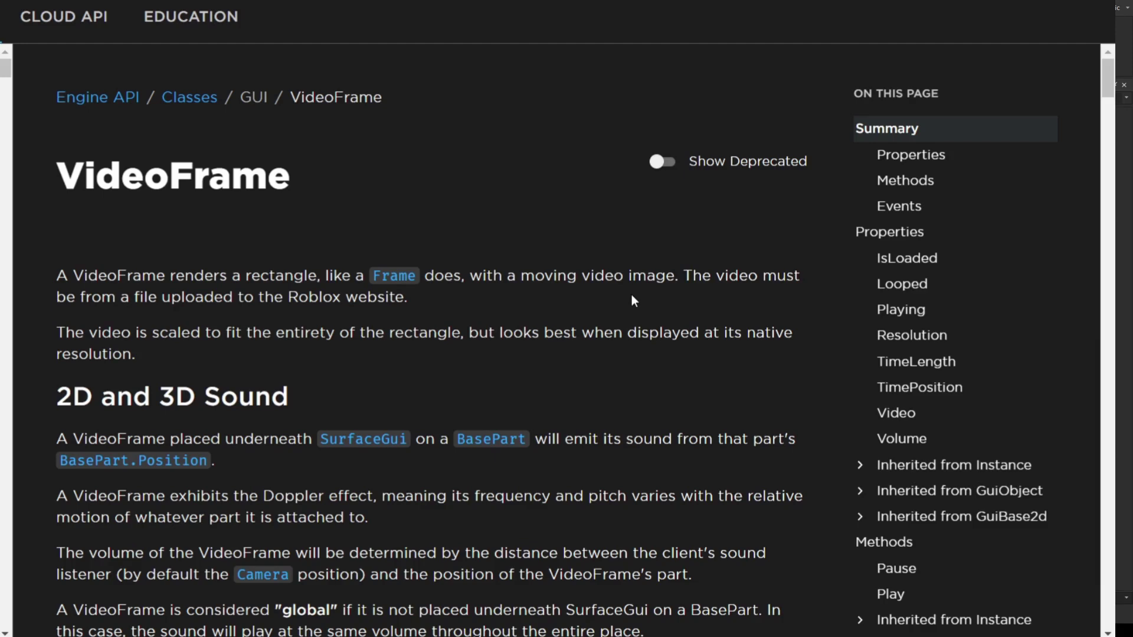
# Read through the VideoFrame documentation, examining its events, the sample code for playing a video, and its methods
pyautogui.scroll(-20, 631, 295)
pyautogui.scroll(-20, 706, 341)
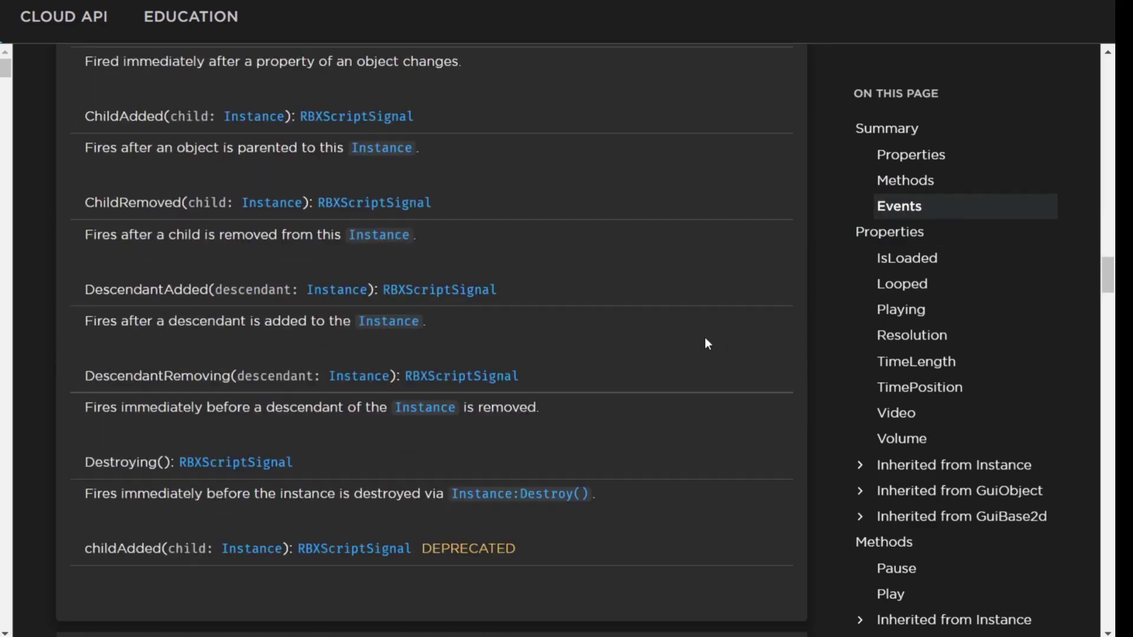
pyautogui.scroll(-20, 596, 321)
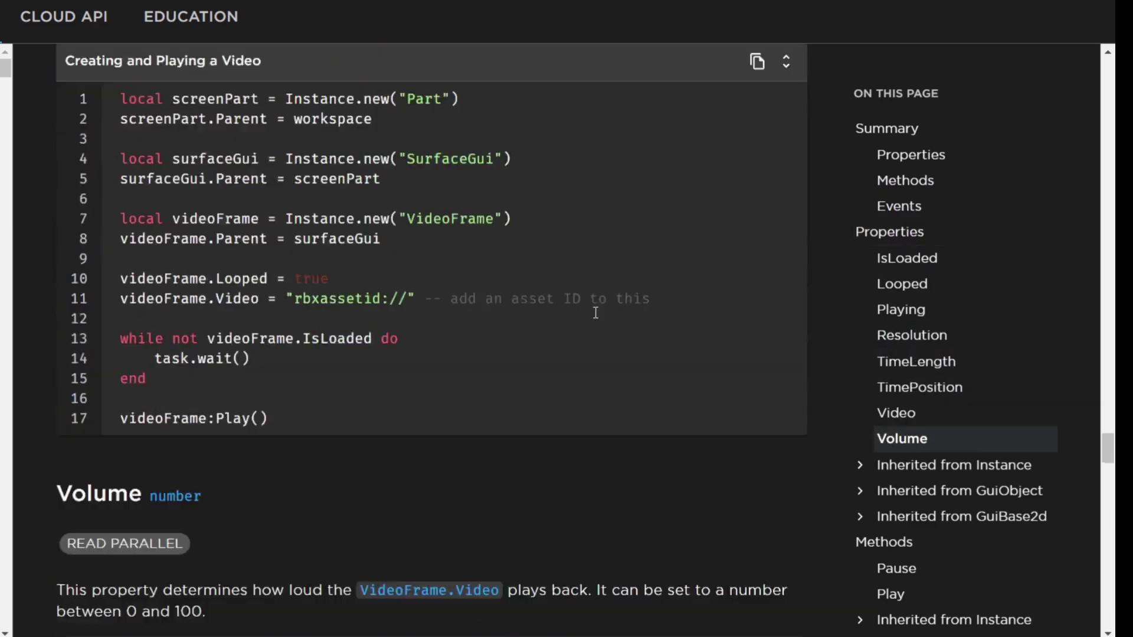
pyautogui.scroll(-20, 586, 317)
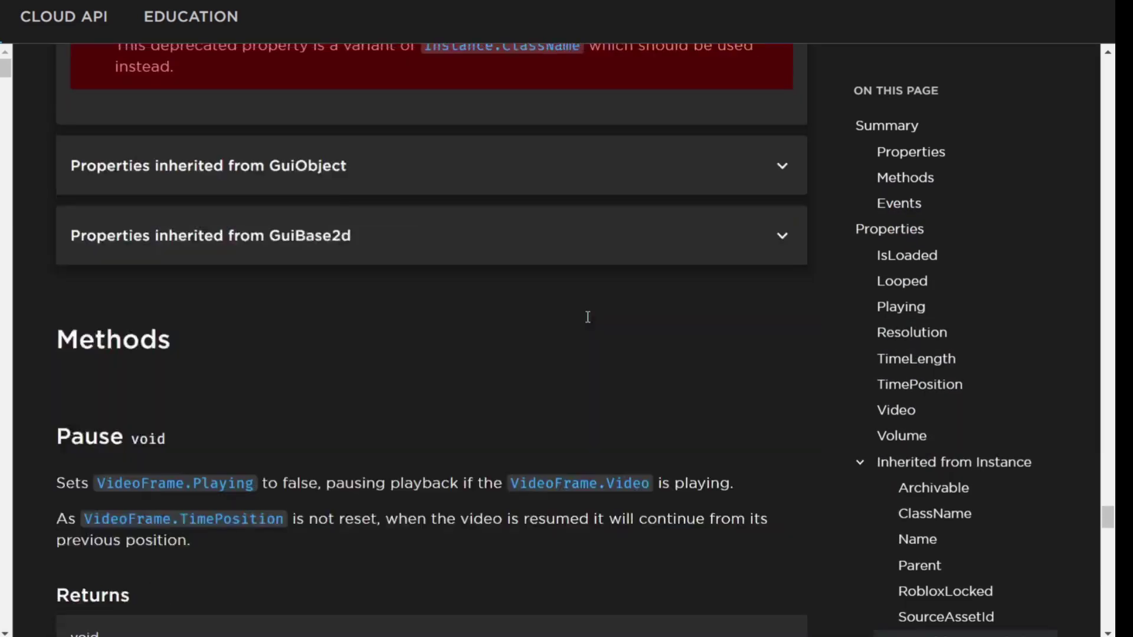
pyautogui.click(602, 164)
pyautogui.scroll(-1, 602, 164)
pyautogui.moveTo(1105, 210); pyautogui.dragTo(1104, 262)
pyautogui.scroll(15, 788, 212)
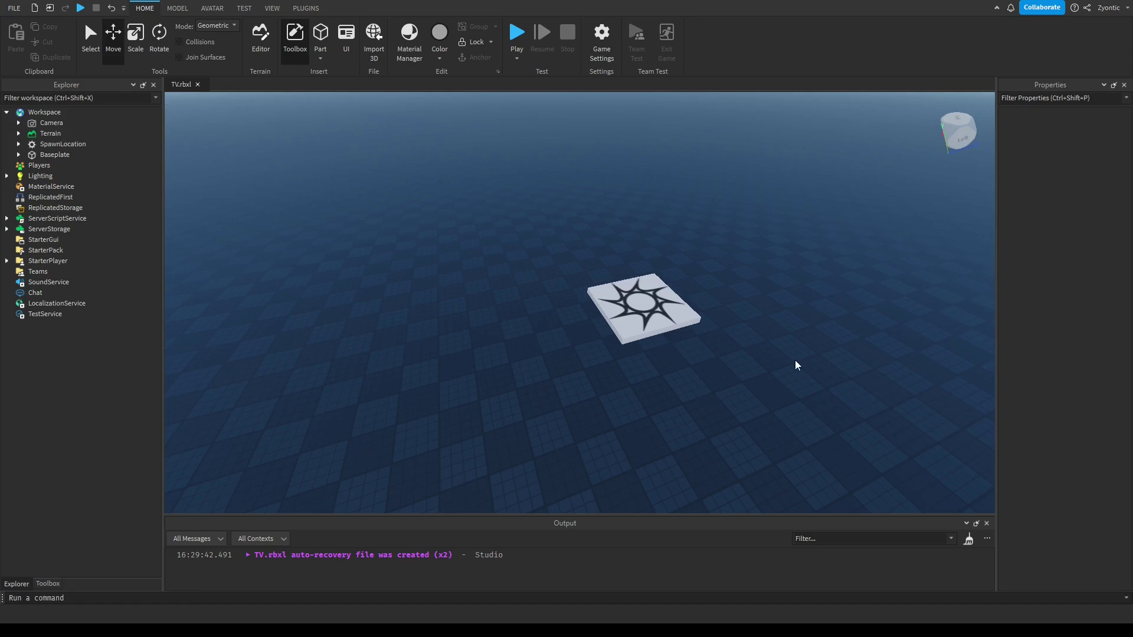
# Insert a new block part into the Workspace near the spawn location
pyautogui.press('w')
pyautogui.moveTo(529, 334); pyautogui.dragTo(529, 335, button='right')
pyautogui.press('s')
pyautogui.click(45, 112)
pyautogui.click(321, 35)
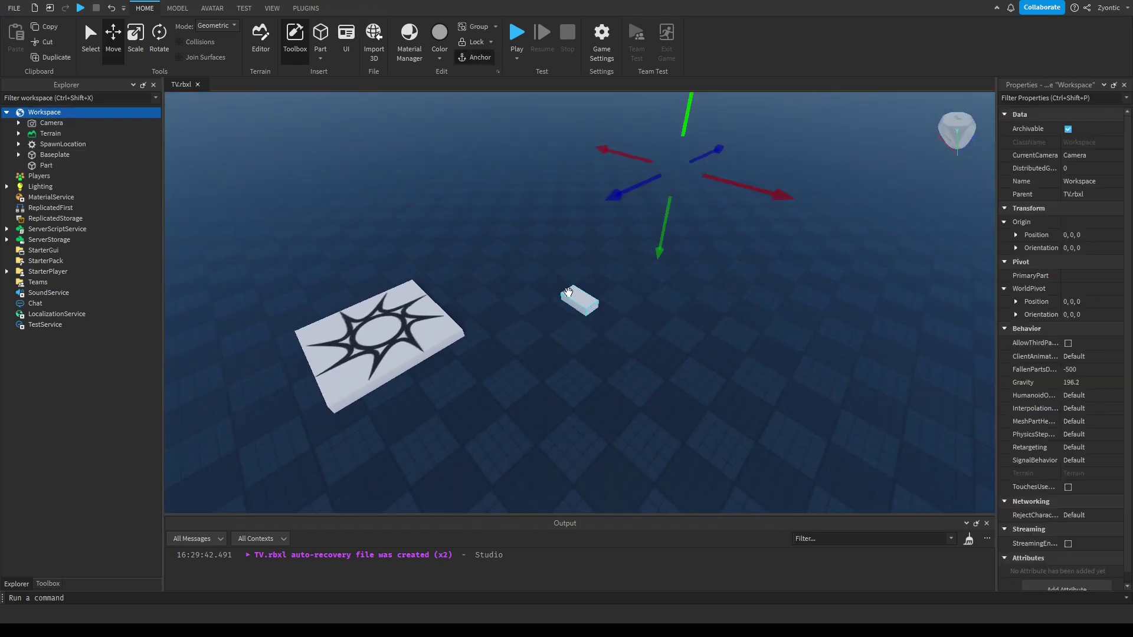
# Scale the new part into an upright screen about 18 studs wide and 13 studs tall
pyautogui.click(586, 307)
pyautogui.press('w')
pyautogui.moveTo(591, 307); pyautogui.dragTo(591, 307, button='right')
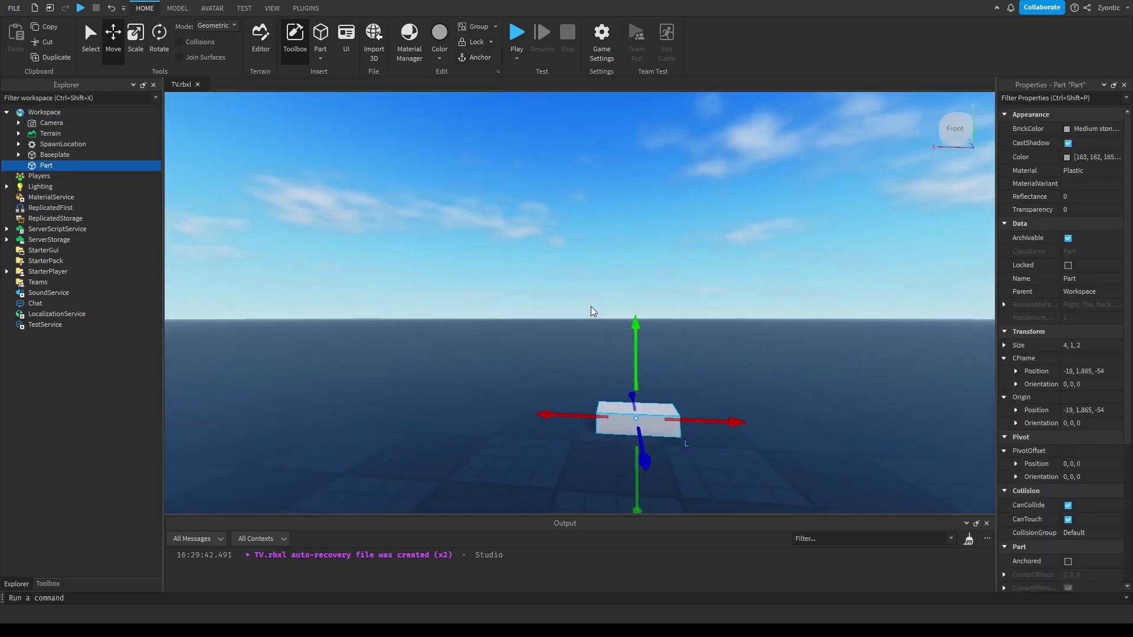
pyautogui.hotkey('ctrl', '3')
pyautogui.moveTo(577, 417); pyautogui.dragTo(332, 407)
pyautogui.moveTo(509, 384); pyautogui.dragTo(521, 177)
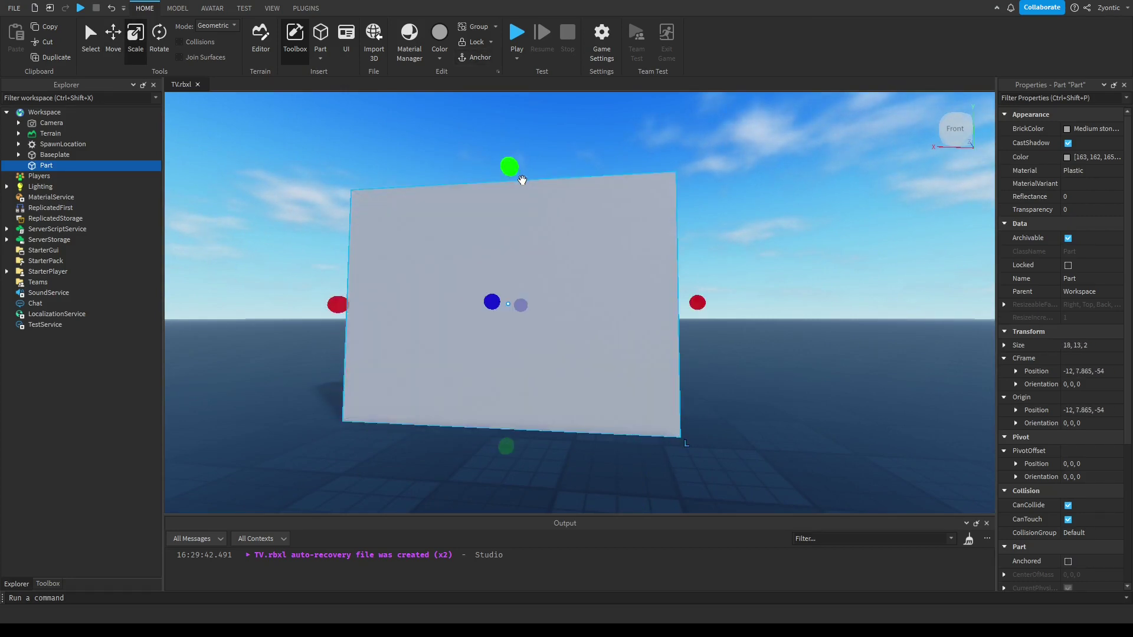
# Reduce the screen part's thickness to about 0.5 studs
pyautogui.press('d')
pyautogui.moveTo(533, 210); pyautogui.dragTo(533, 210, button='right')
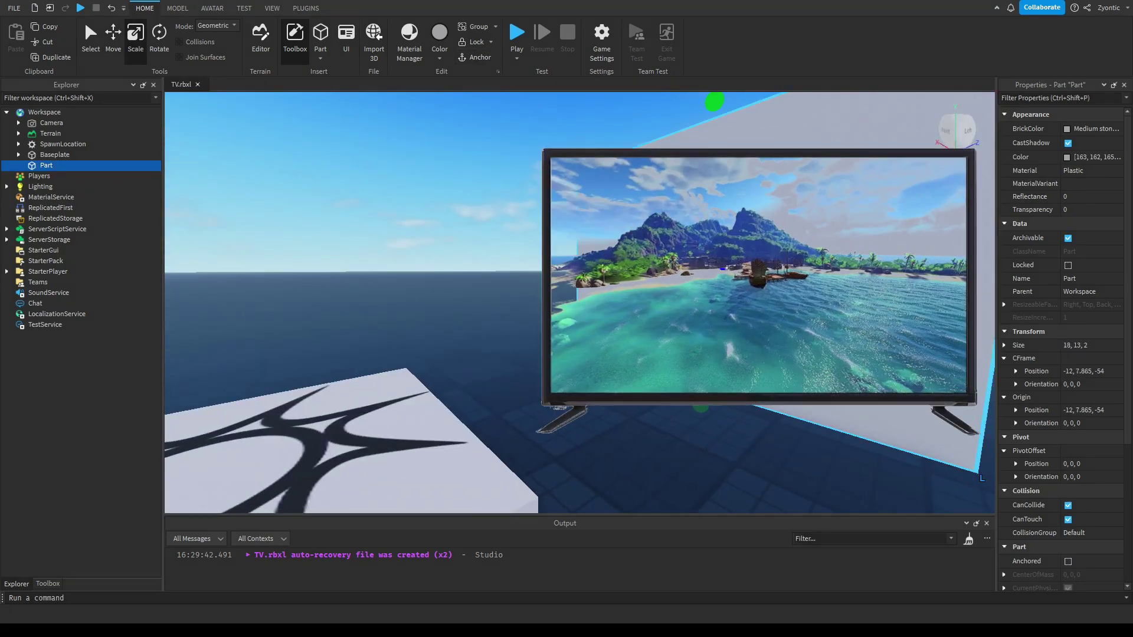
pyautogui.moveTo(723, 267); pyautogui.dragTo(678, 282)
pyautogui.press('a')
pyautogui.moveTo(678, 283); pyautogui.dragTo(678, 282, button='right')
pyautogui.press('d')
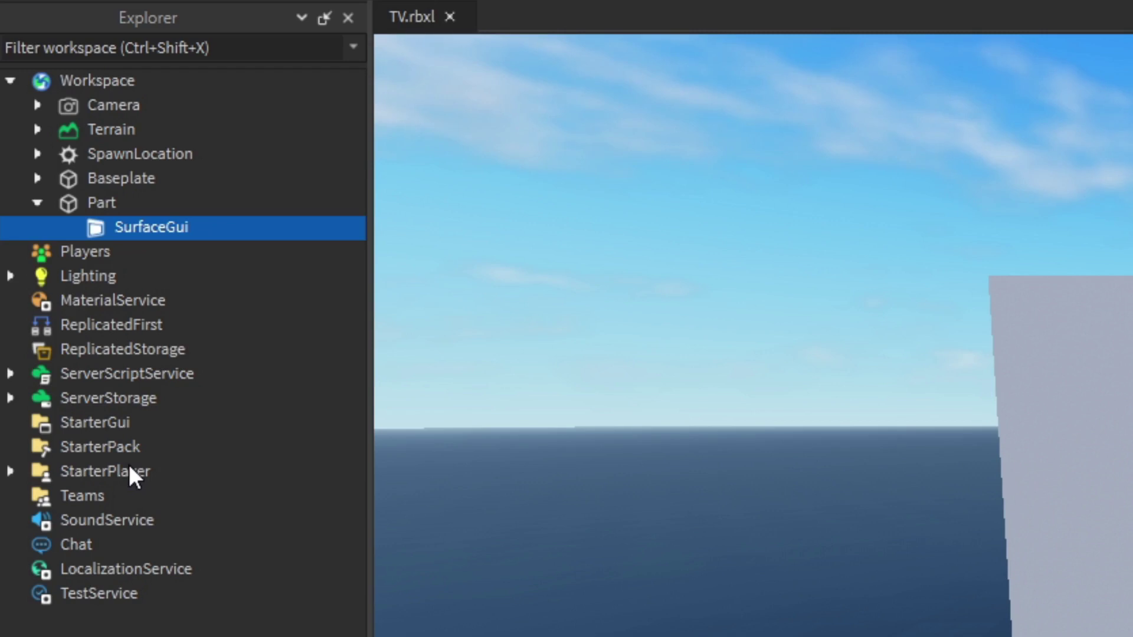
# Add a VideoFrame inside the part's SurfaceGui and set its Size to {1, 0},{1, 0} so it fills the screen
pyautogui.click(52, 212)
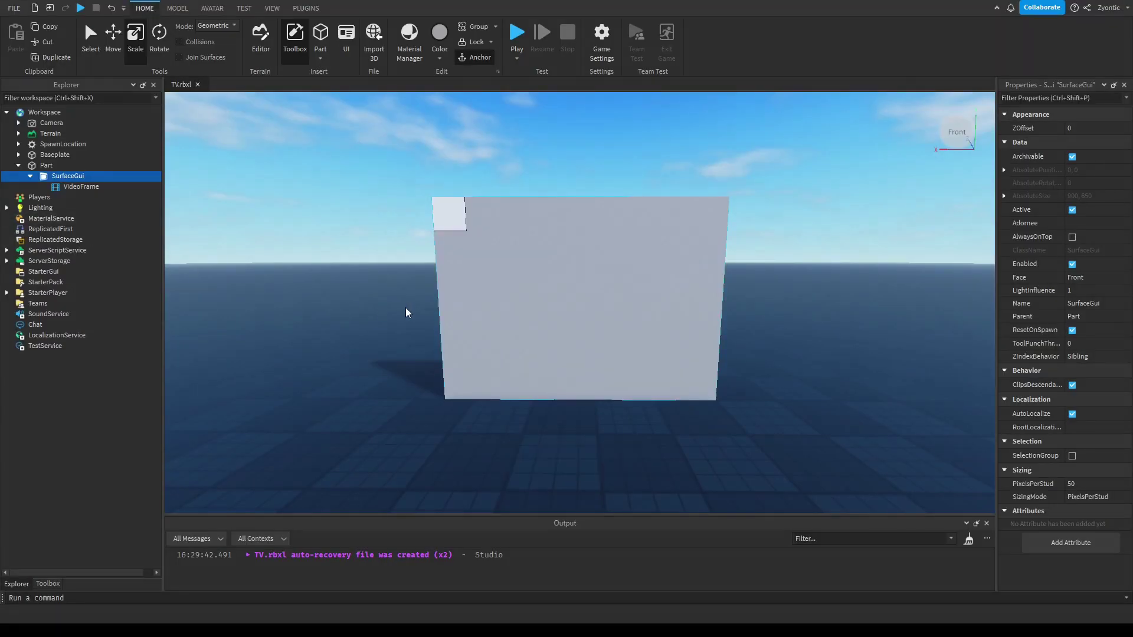
pyautogui.moveTo(405, 306); pyautogui.dragTo(405, 313, button='right')
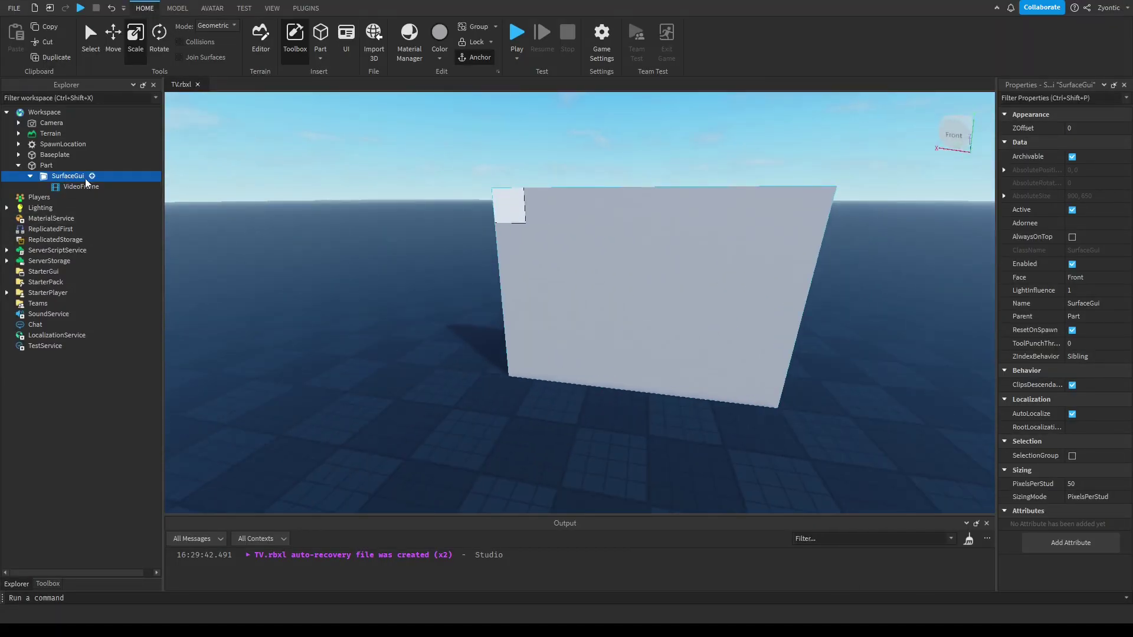
pyautogui.click(56, 187)
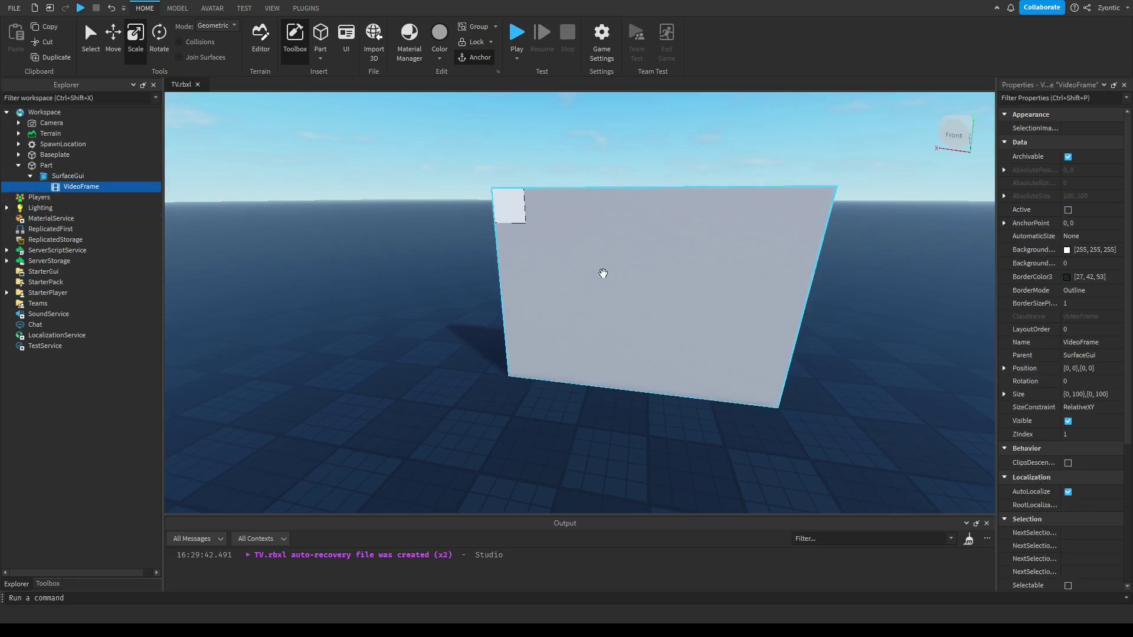
pyautogui.click(1092, 394)
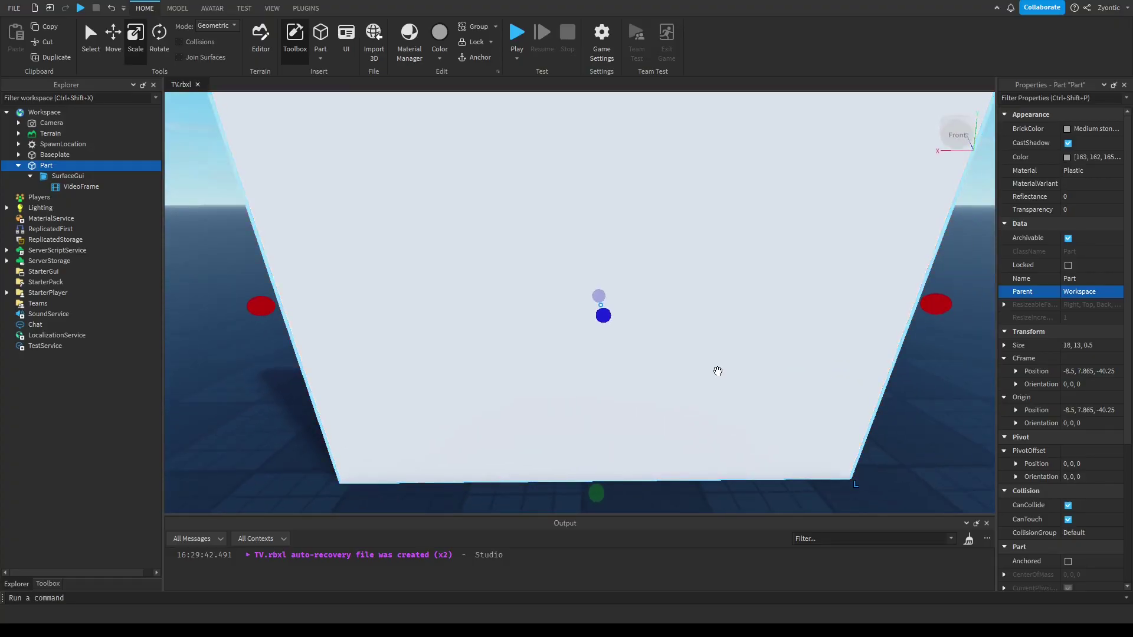
pyautogui.click(718, 370)
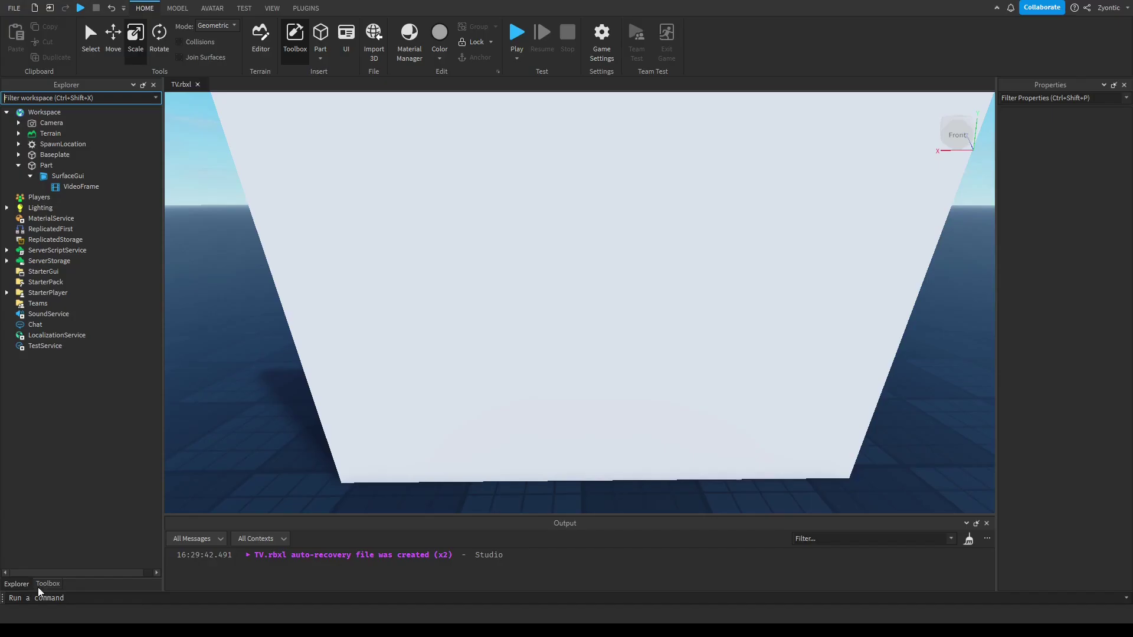
# Browse the Videos category of the asset library and get the asset ID of a video
pyautogui.click(64, 583)
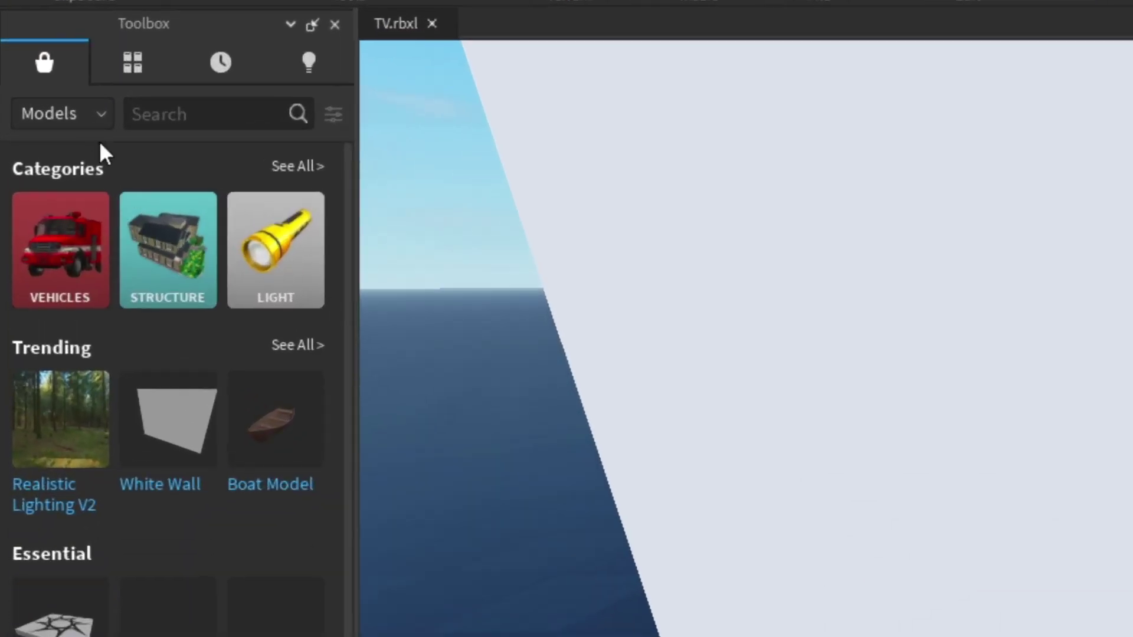
pyautogui.click(87, 120)
pyautogui.click(45, 303)
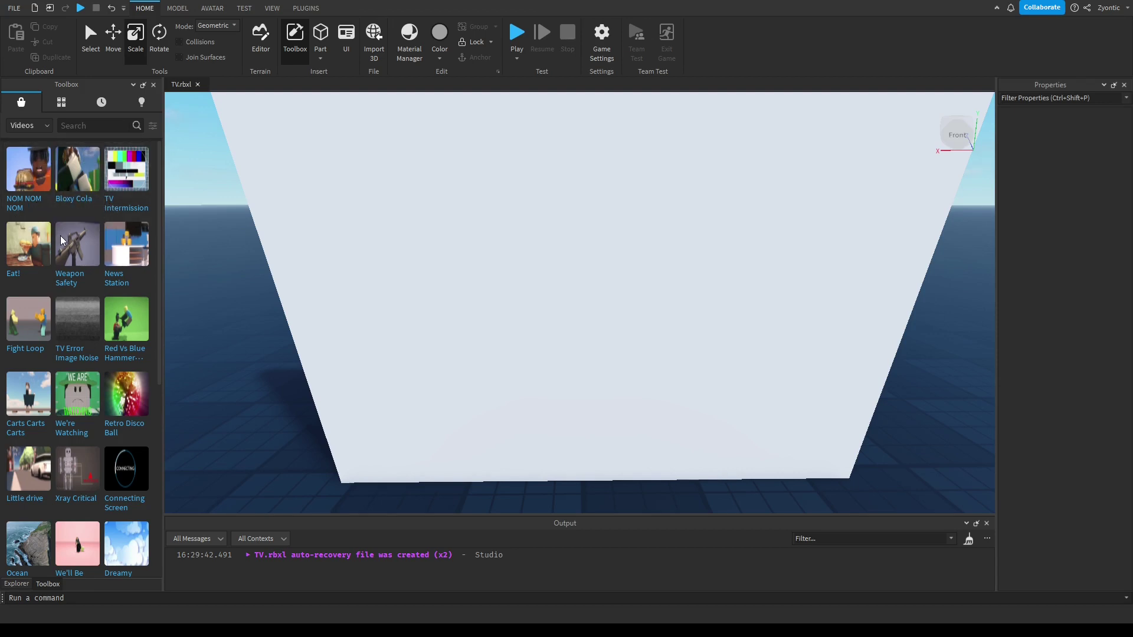
pyautogui.moveTo(60, 235); pyautogui.dragTo(556, 242)
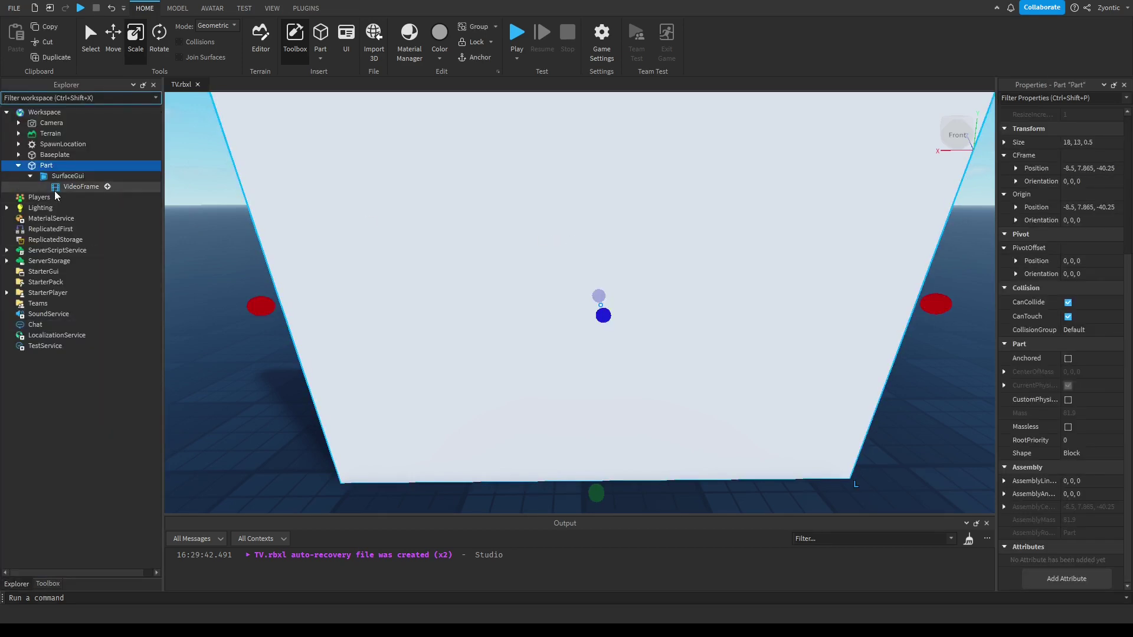
# Set the VideoFrame's Video property to the copied asset ID and enable both Looped and Playing
pyautogui.click(1081, 523)
pyautogui.hotkey('ctrl', 'v')
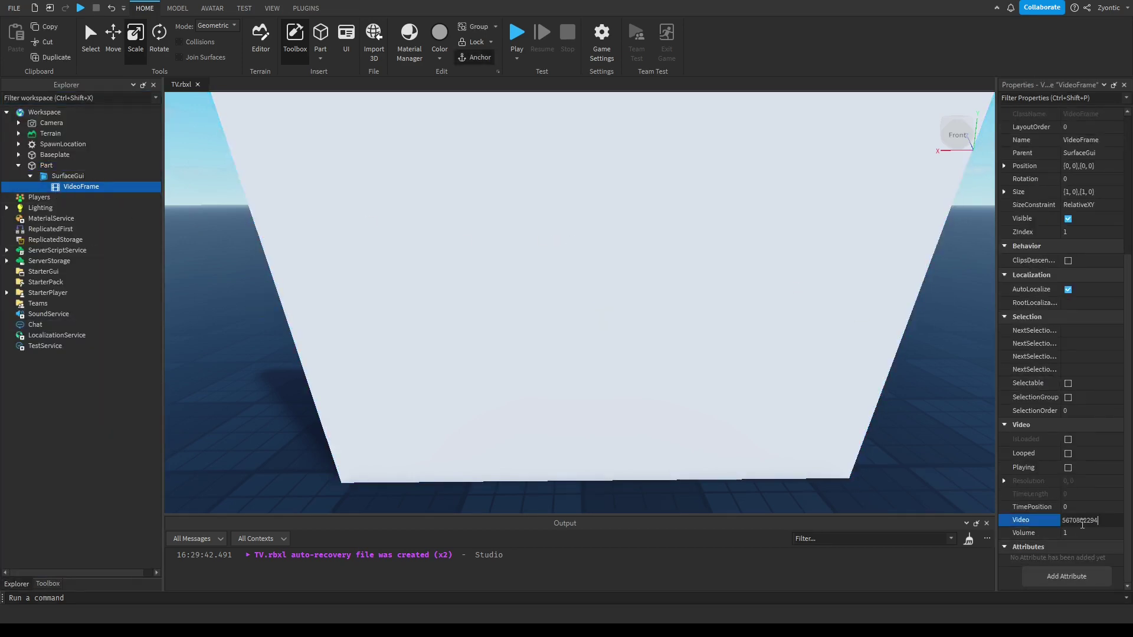
pyautogui.press('Return')
pyautogui.click(1068, 454)
pyautogui.click(1067, 467)
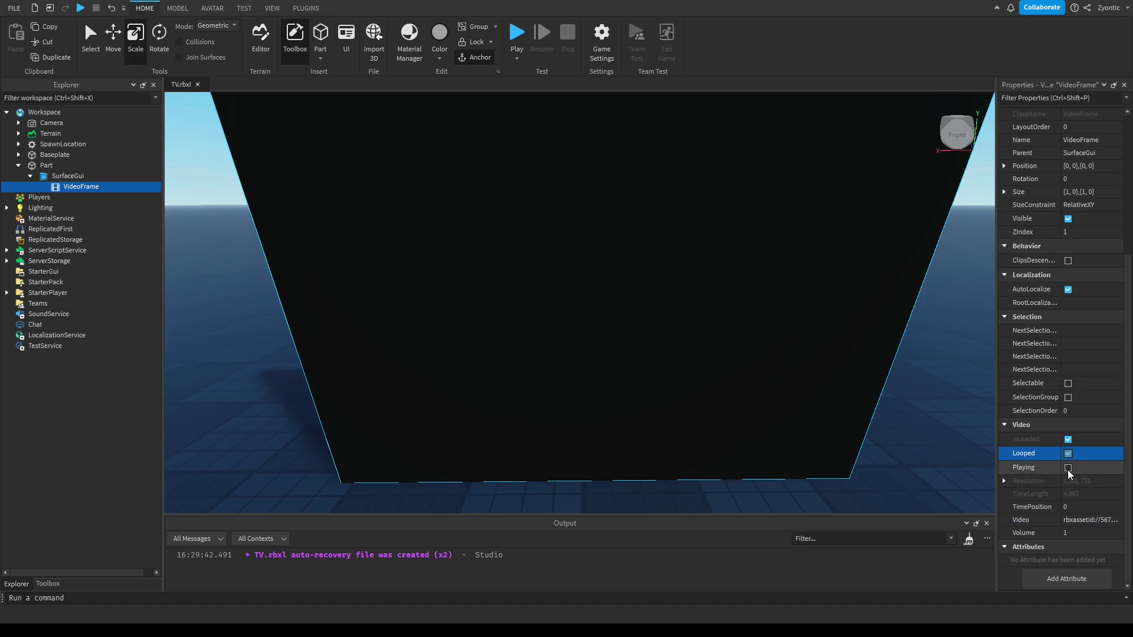
# Playtest the place and walk the character up to the screen to watch the video
pyautogui.moveTo(848, 385); pyautogui.dragTo(848, 381, button='right')
pyautogui.scroll(-6, 568, 317)
pyautogui.moveTo(459, 208); pyautogui.dragTo(460, 208, button='right')
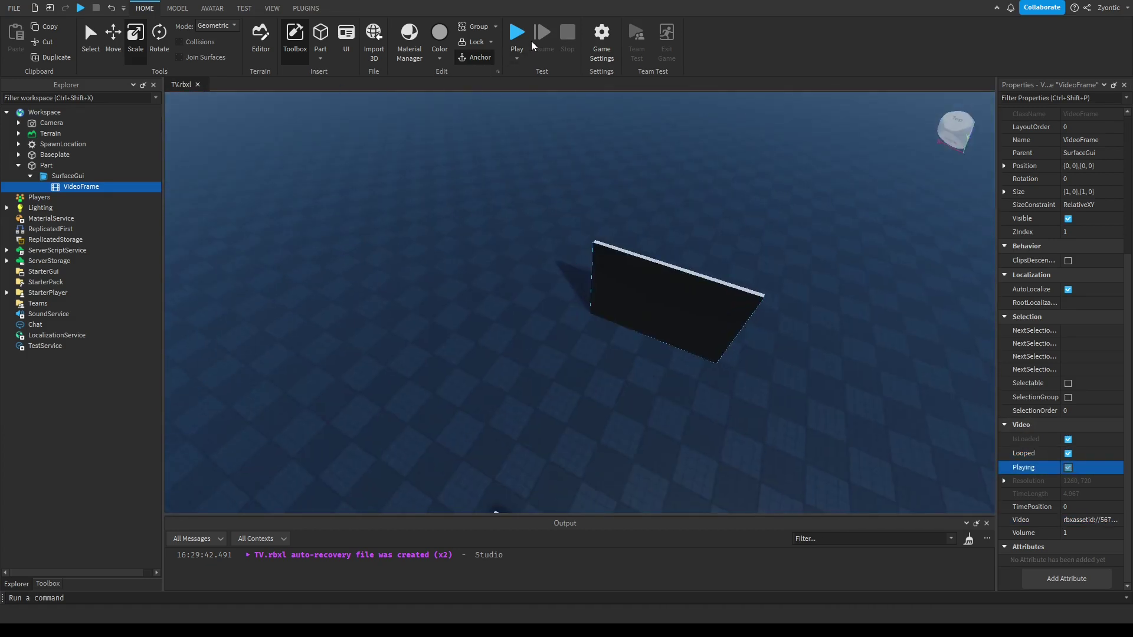
pyautogui.click(517, 36)
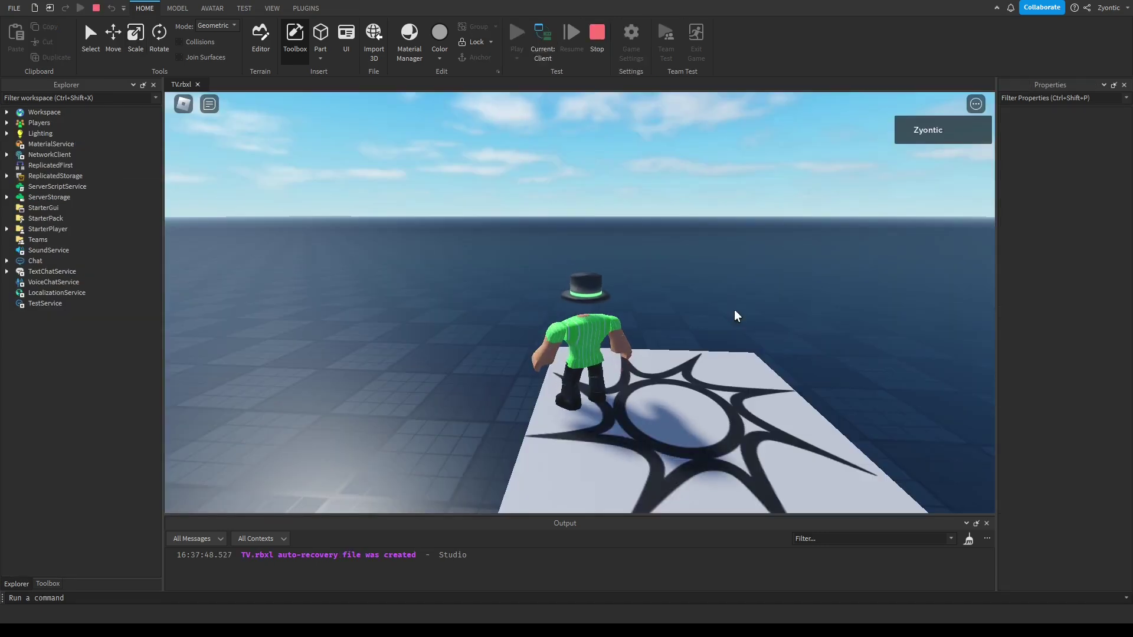
pyautogui.moveTo(615, 327); pyautogui.dragTo(615, 327, button='right')
pyautogui.press('w')
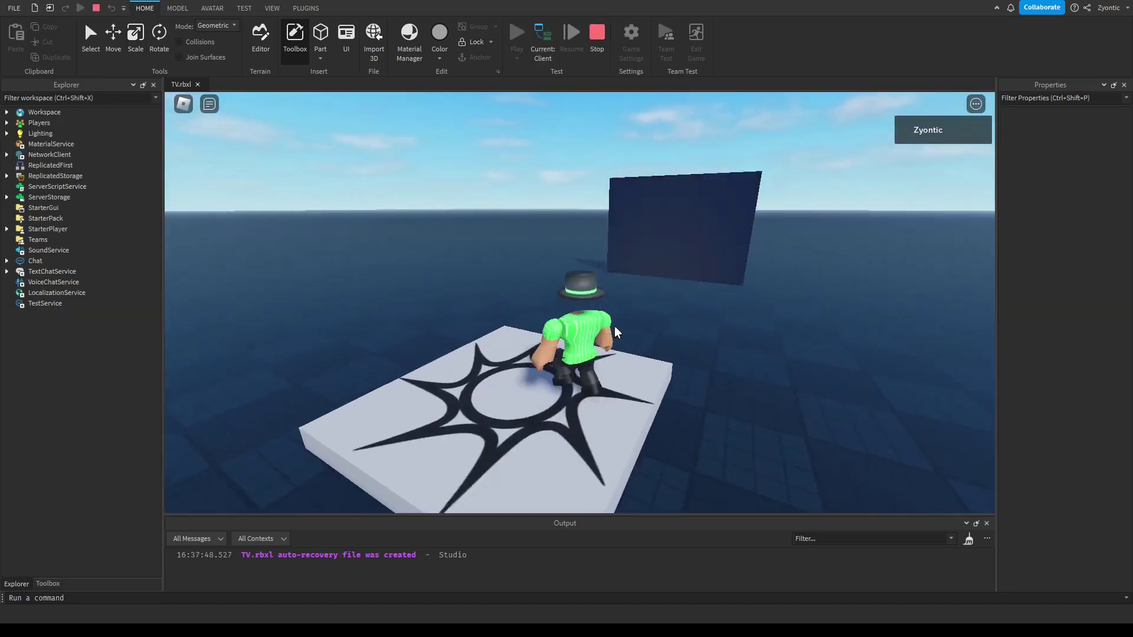
pyautogui.press('w')
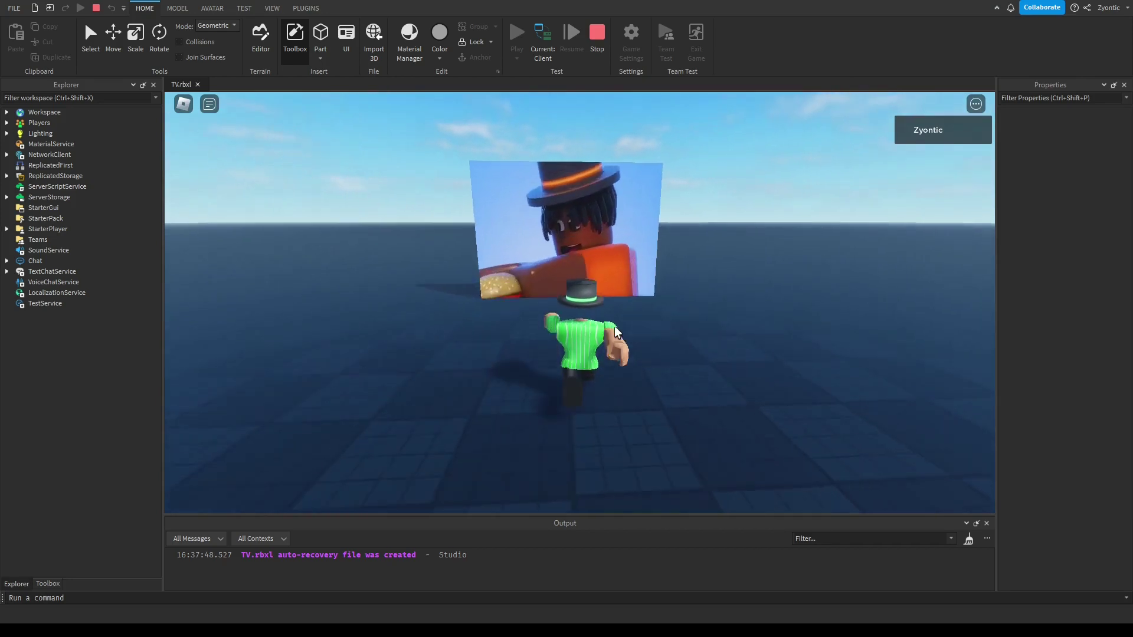
pyautogui.press('w')
# Walk the character into and onto the video screen to view it from above, and stop the playtest
pyautogui.moveTo(614, 326); pyautogui.dragTo(621, 284, button='right')
pyautogui.press('w')
pyautogui.press('w')
pyautogui.press('w')
pyautogui.press('w')
pyautogui.press('d')
pyautogui.press('a')
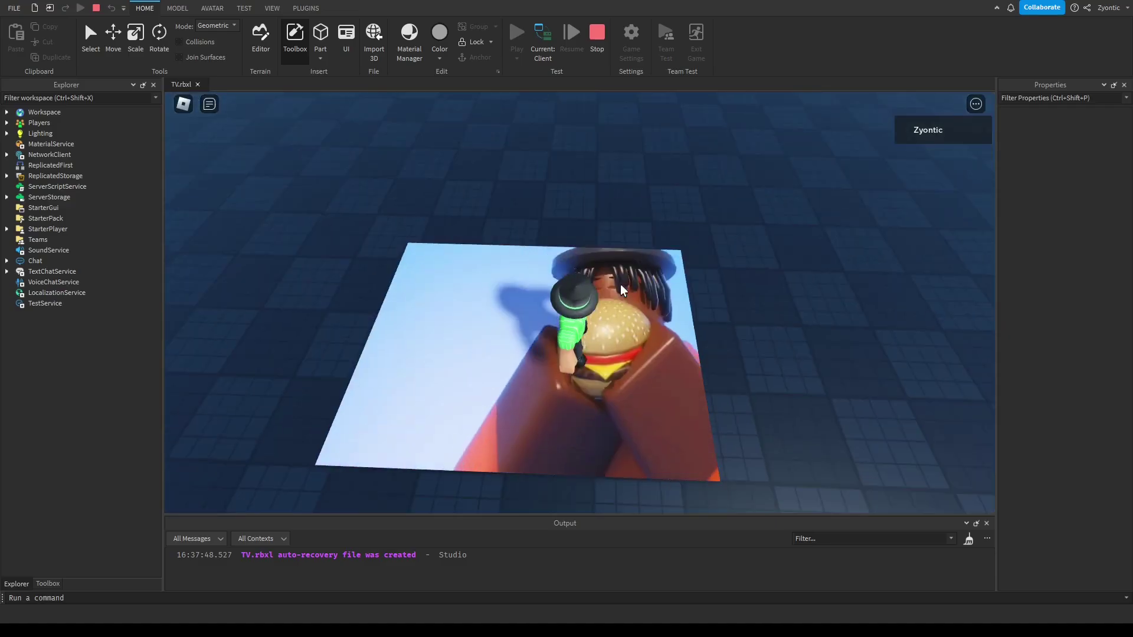
pyautogui.hotkey('shift', 'F5')
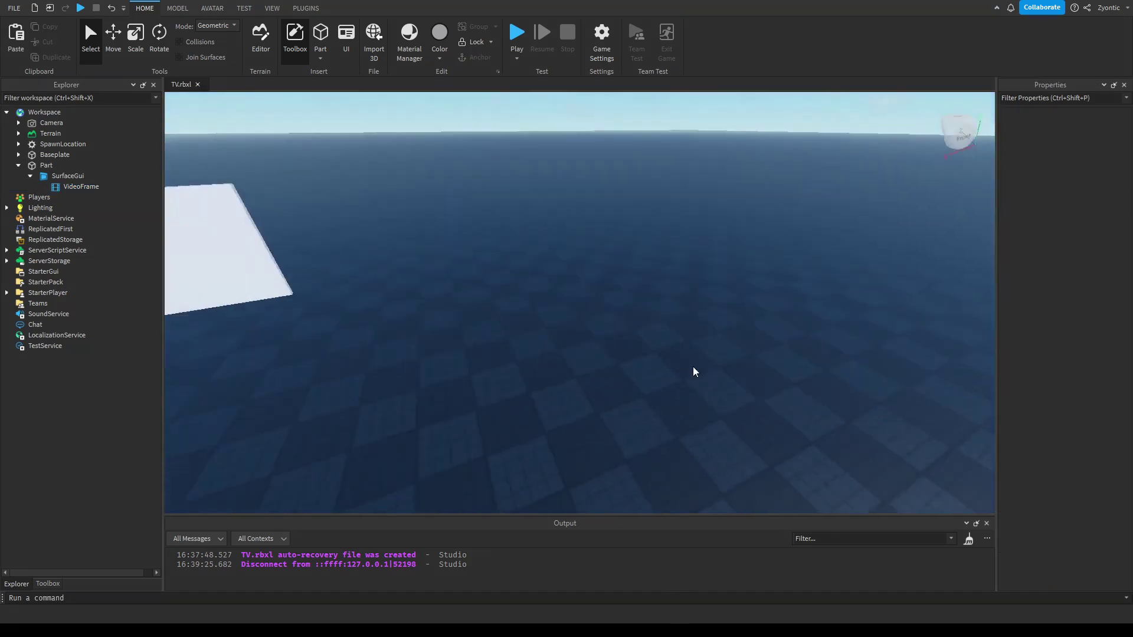
# Paste the copied furniture meshes with the retro TV, stand, lamp and sofa into the Workspace near the screen
pyautogui.moveTo(692, 366); pyautogui.dragTo(652, 371, button='right')
pyautogui.hotkey('ctrl', 'v')
pyautogui.click(652, 371)
pyautogui.press('w')
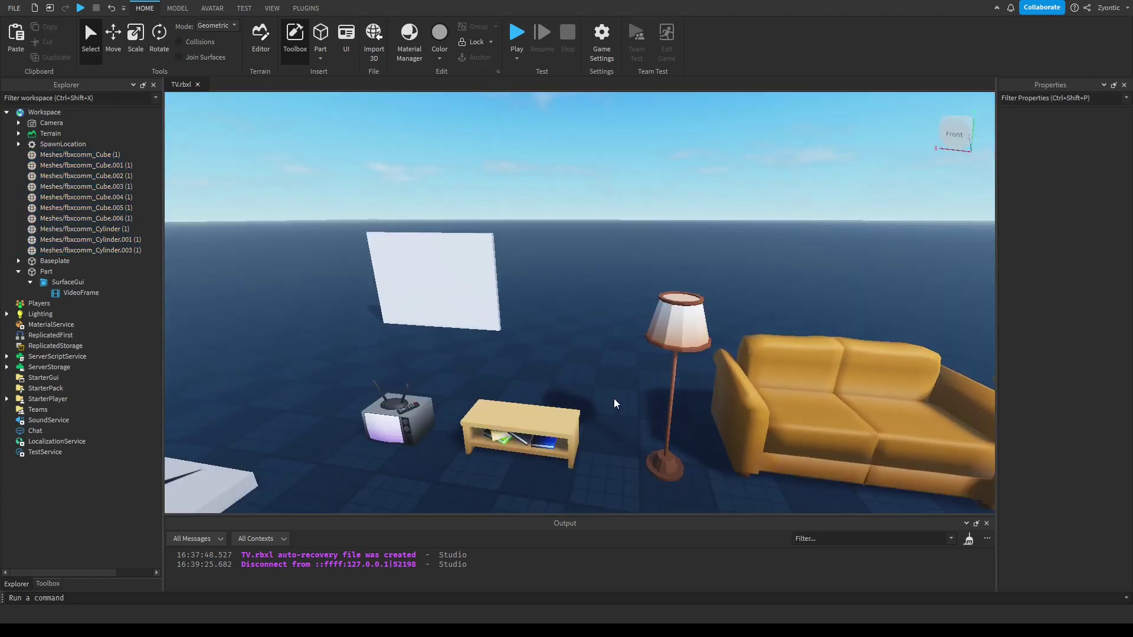
pyautogui.scroll(-5, 590, 363)
pyautogui.scroll(8, 590, 363)
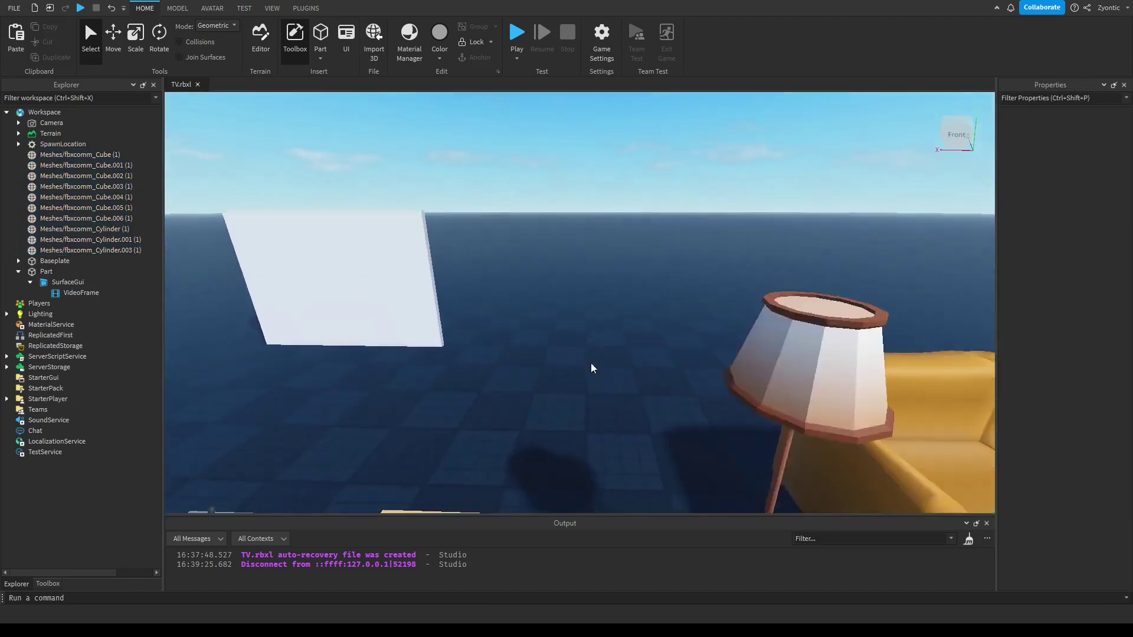
pyautogui.scroll(-5, 590, 363)
# Playtest the night-time scene and walk the character to the retro TV on its stand to watch the video
pyautogui.press('F5')
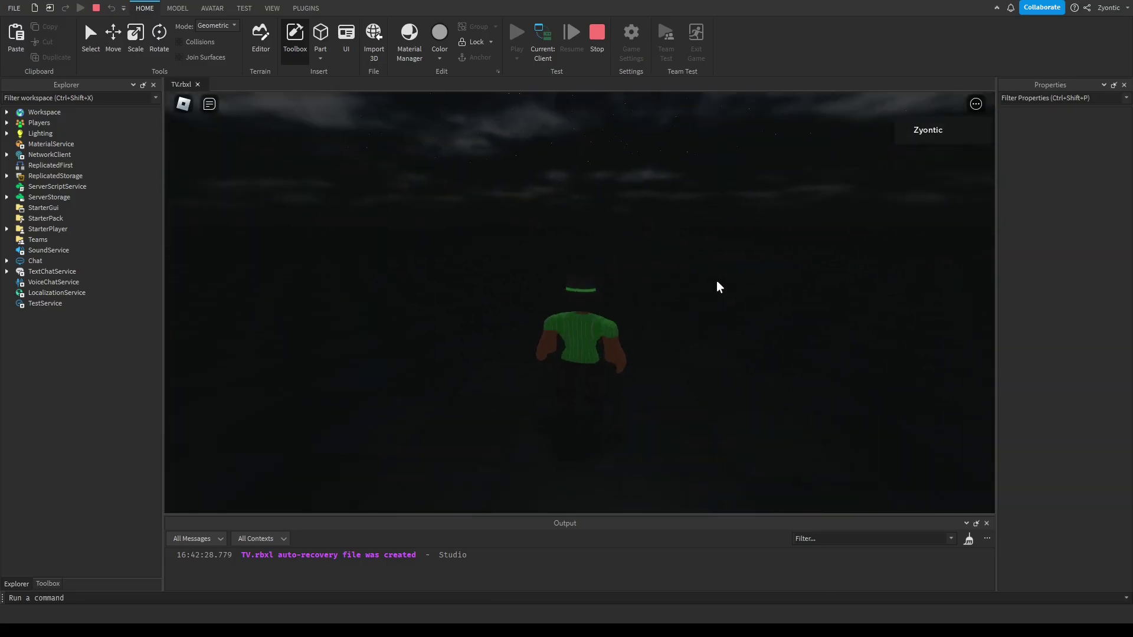
pyautogui.press('w')
pyautogui.moveTo(717, 280); pyautogui.dragTo(716, 281, button='right')
pyautogui.press('space')
pyautogui.press('w')
pyautogui.press('space')
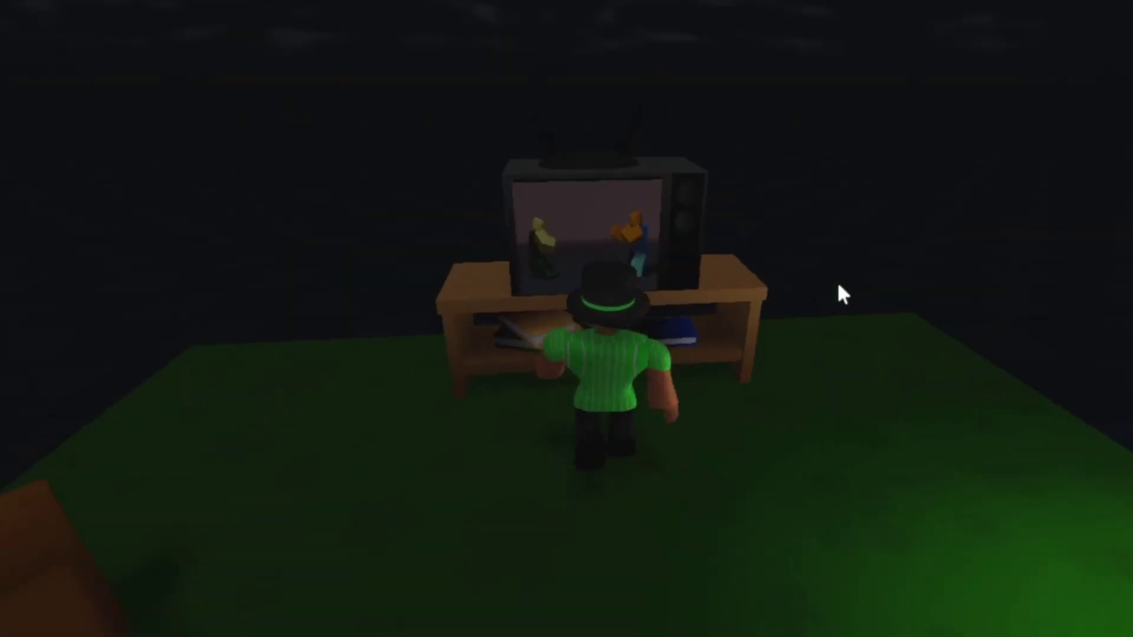
pyautogui.moveTo(838, 285); pyautogui.dragTo(838, 284, button='right')
pyautogui.press('s')
pyautogui.press('w')
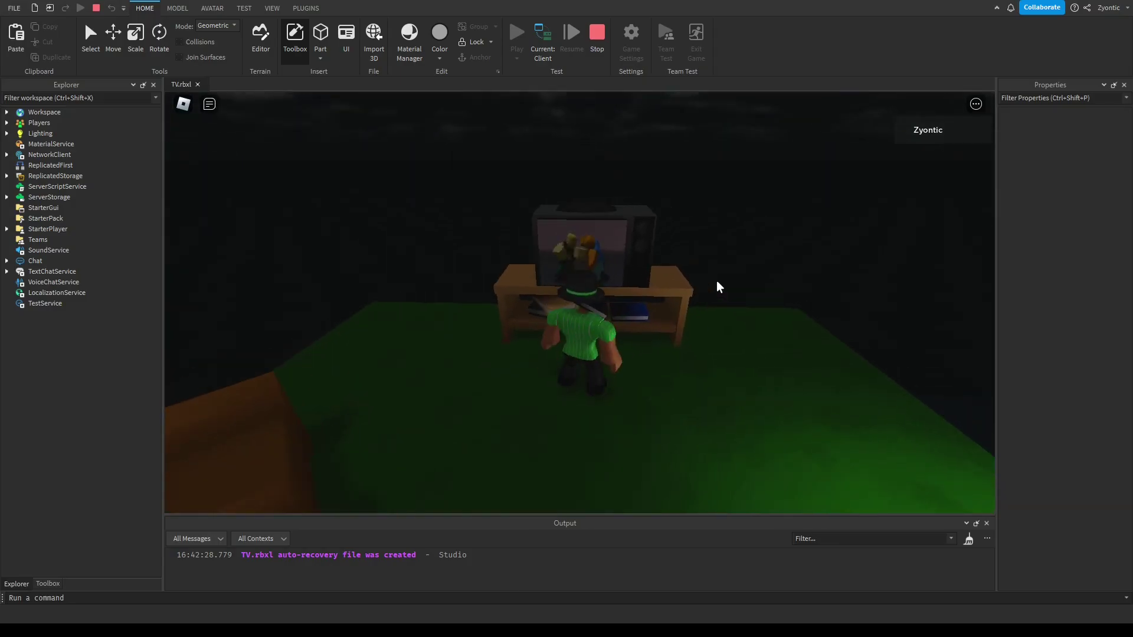
# Move the character around the green rug and furniture to view the playing TV from several angles
pyautogui.moveTo(636, 316); pyautogui.dragTo(633, 317, button='right')
pyautogui.press('s')
pyautogui.press('space')
pyautogui.press('w')
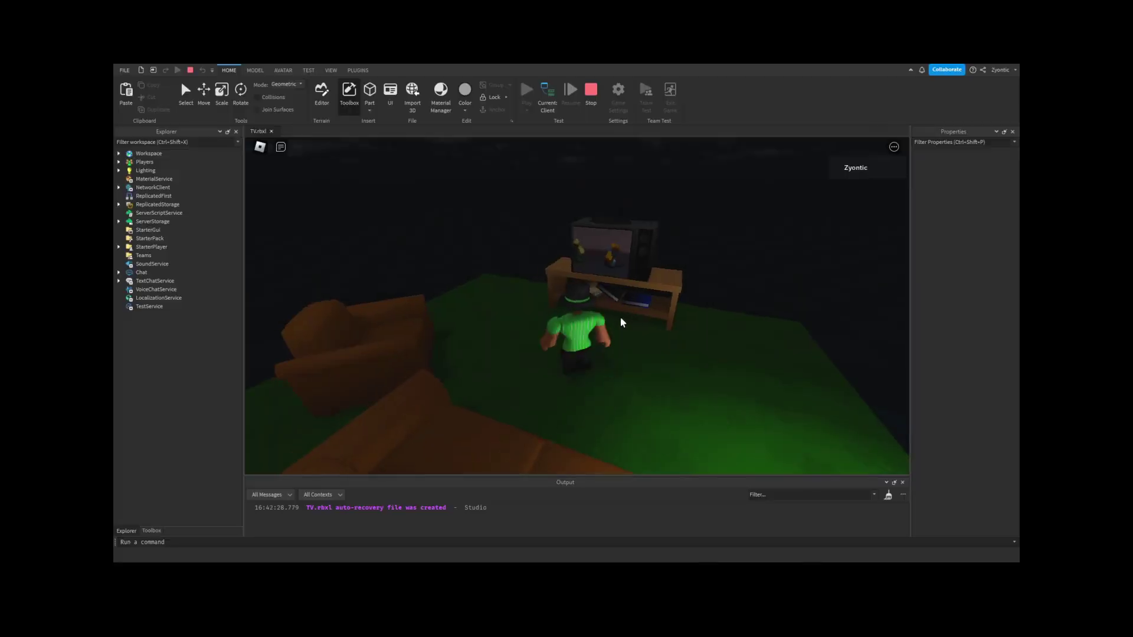
pyautogui.moveTo(621, 317); pyautogui.dragTo(620, 317, button='right')
pyautogui.press('w')
pyautogui.moveTo(587, 271); pyautogui.dragTo(592, 260, button='right')
pyautogui.press('s')
pyautogui.press('space')
pyautogui.press('w')
pyautogui.press('w')
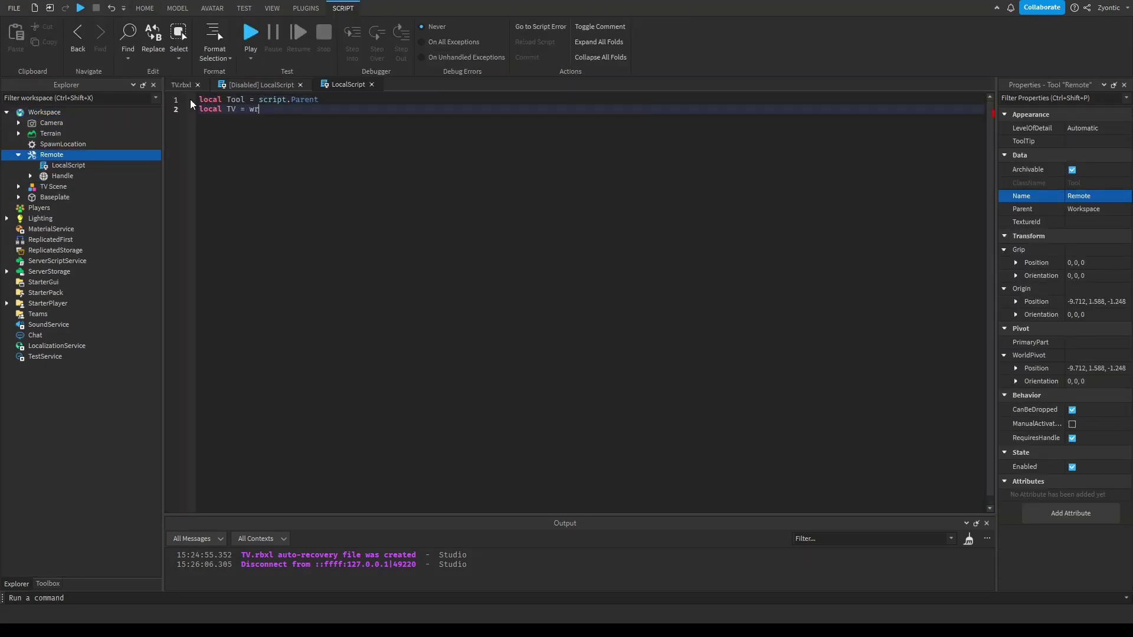
# In the Remote's LocalScript, define TV as the "TV" in workspace's "TV Scene" and Video as the VideoFrame in its Part's SurfaceGui, using WaitForChild
pyautogui.write('orkspace:WaitForChild("TV Scene"):WaitForChild("TV")')
pyautogui.press('Return')
pyautogui.write('local Video = TV:WaitForChild("Part"):WaitForChild("Surface')
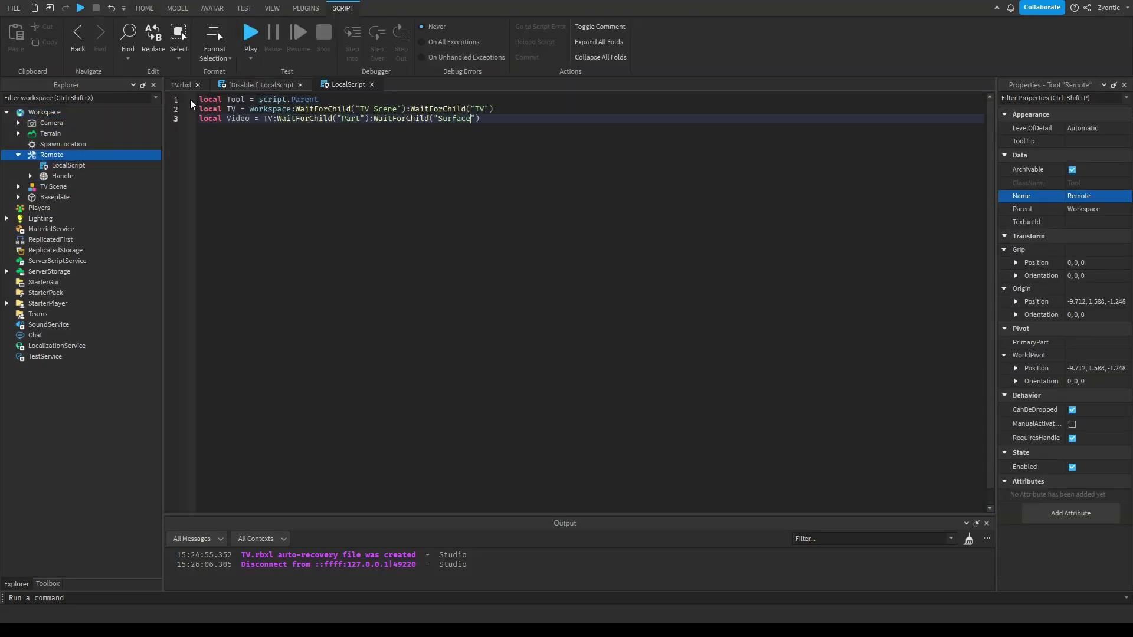
pyautogui.write('Gui"):WaitForChild("VideoFrame")')
# Declare an empty local table named Videos below the Video variable
pyautogui.press('Return')
pyautogui.press('Return')
pyautogui.write('local Videos = {}')
pyautogui.press('Return')
pyautogui.press('Return')
# Connect a function to Tool.Activated that sets Video.Video to "rbxassetid://" joined with a random Videos entry, using math.random(1,#Videos) as index
pyautogui.write('Tool')
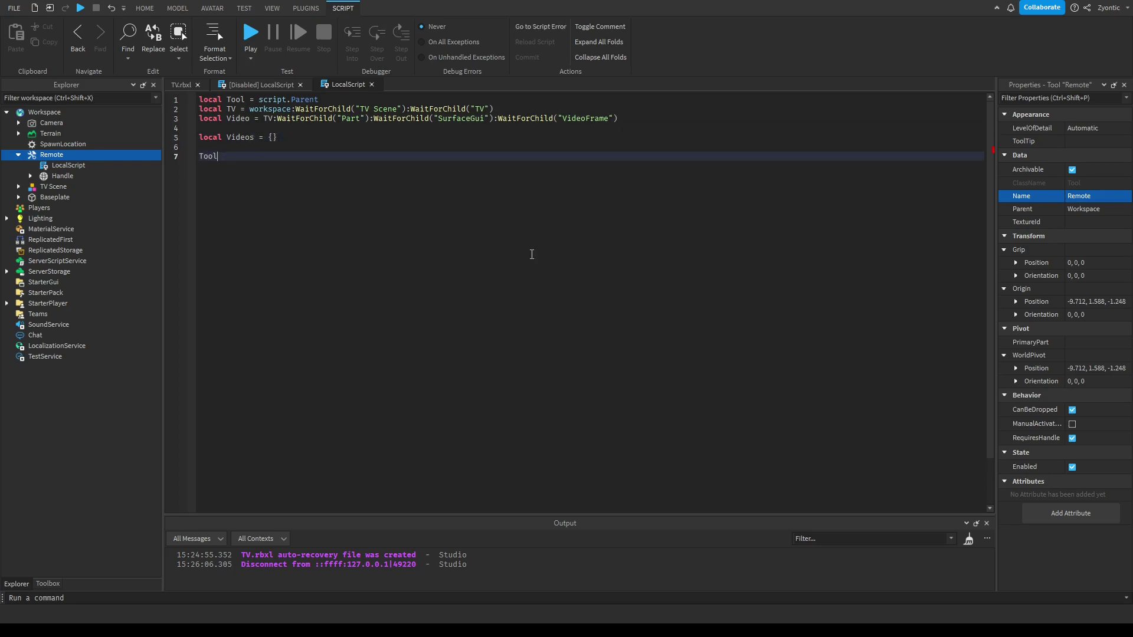
pyautogui.write('.Activated:Connect(function()')
pyautogui.press('Return')
pyautogui.write('Video.Video = "rbxassetid://"..Videos')
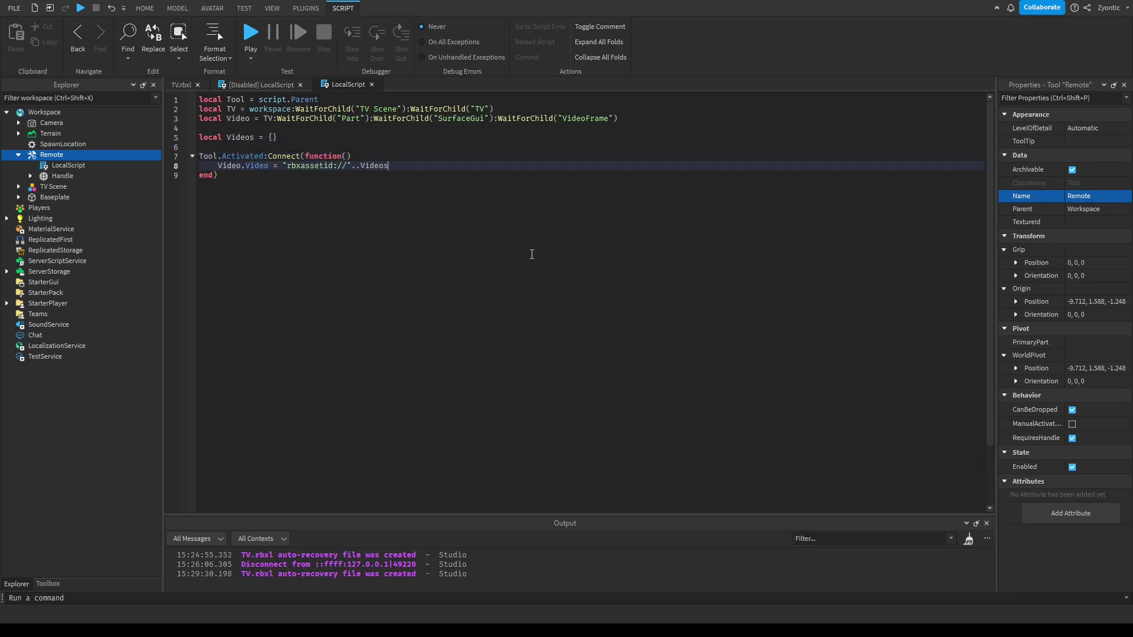
pyautogui.write('[math.random(1,#Videos)]')
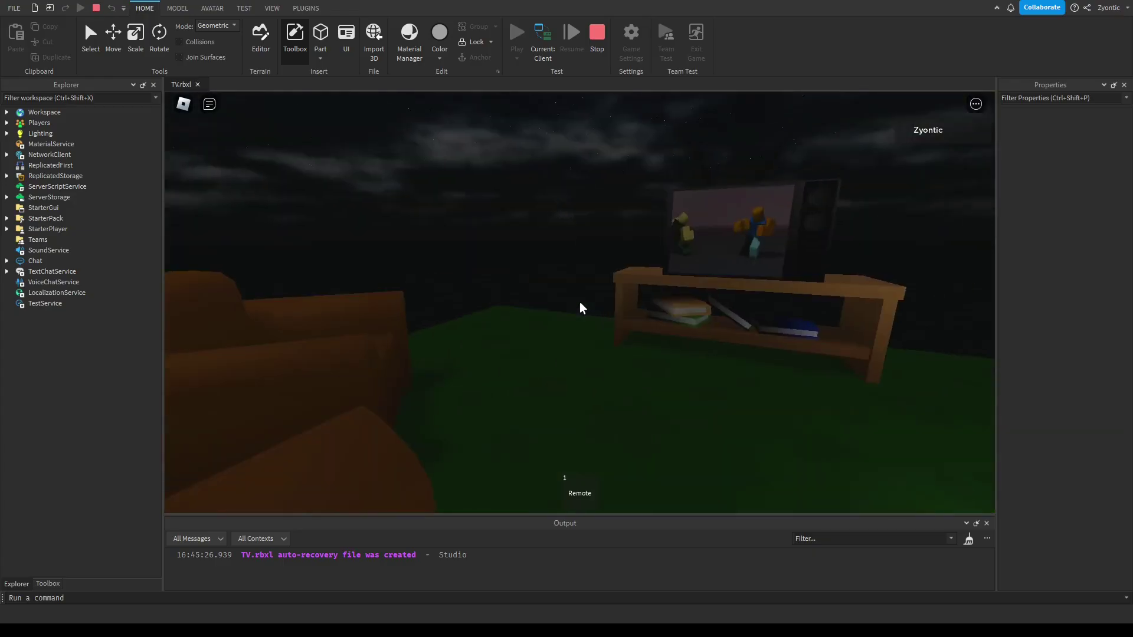
# Equip the Remote in the playtest and activate it in front of the TV to switch the playing video
pyautogui.press('1')
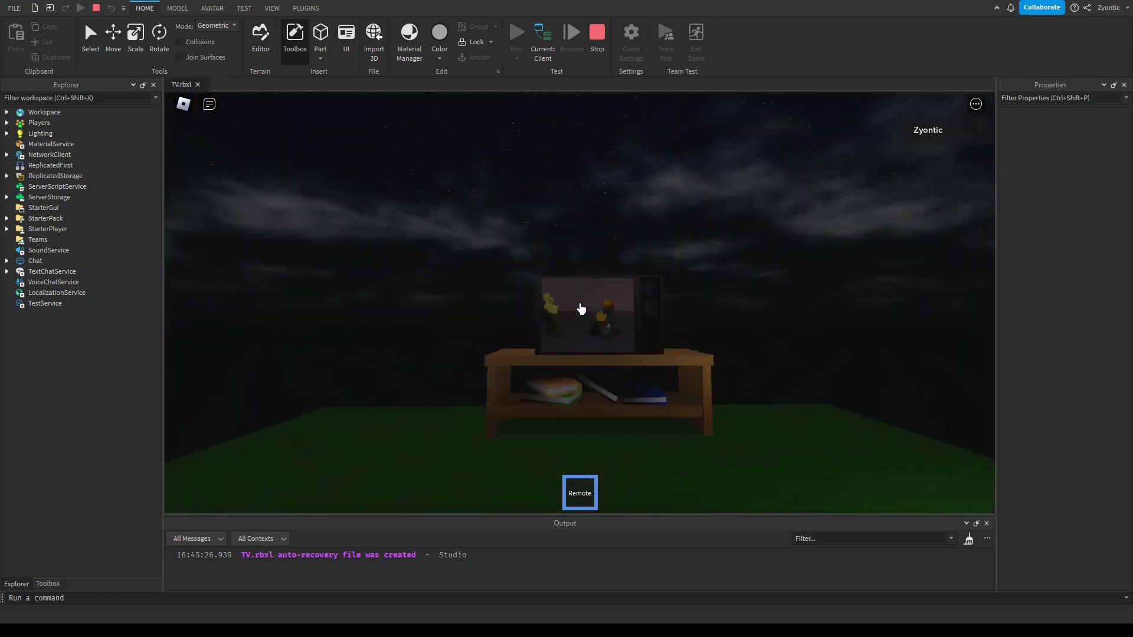
pyautogui.click(581, 308)
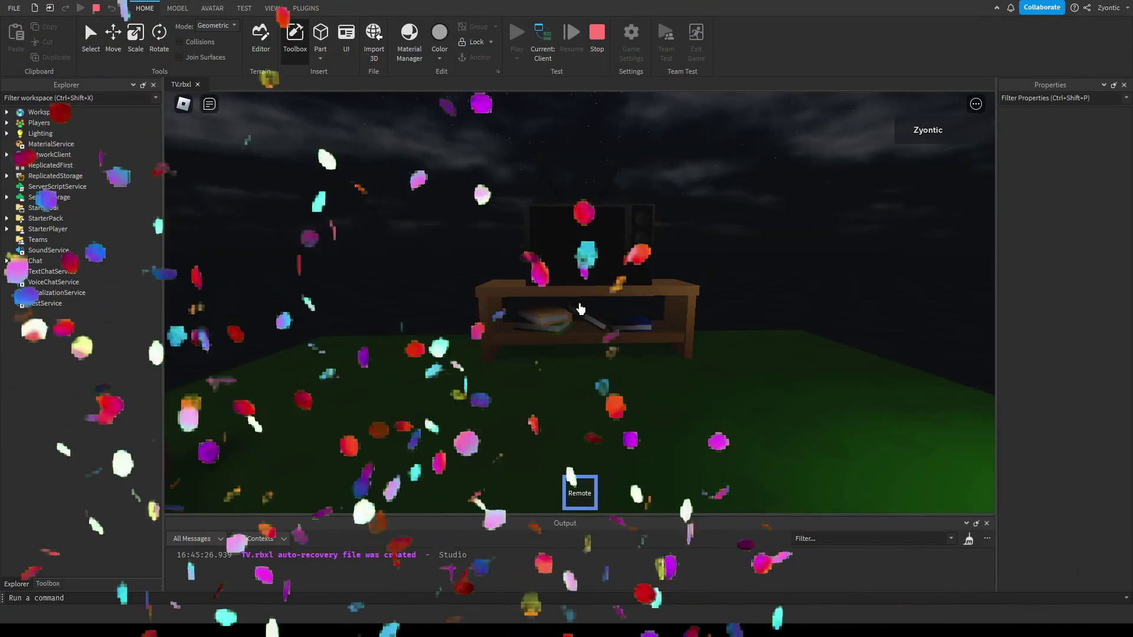
pyautogui.press('s')
pyautogui.press('w')
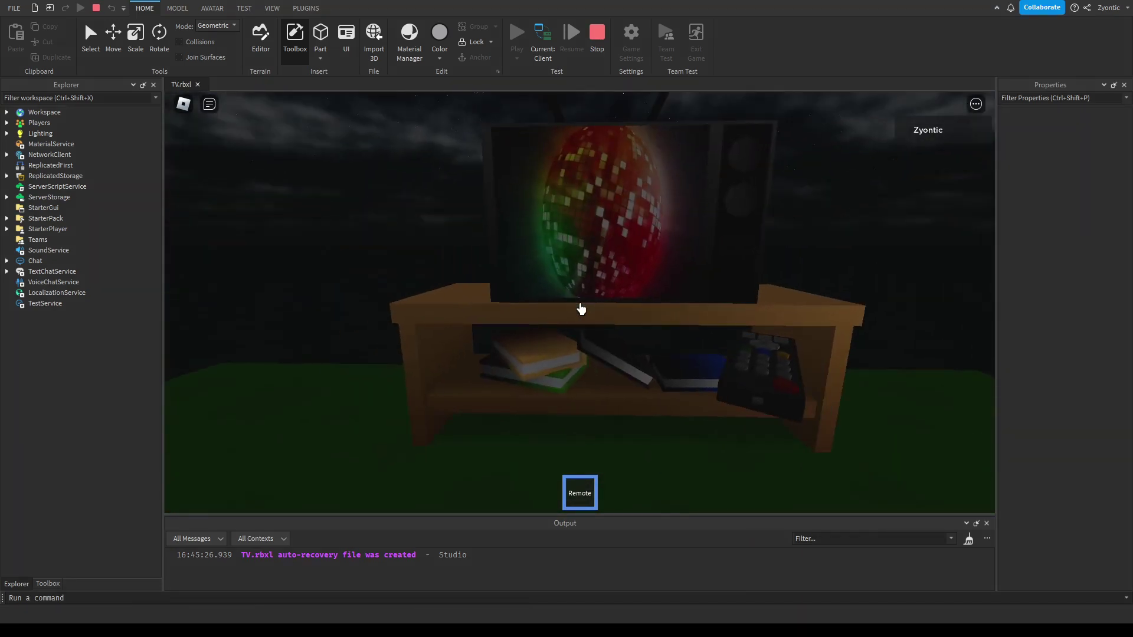
# Move the character back and forth in front of the TV to watch the switched video from different distances
pyautogui.scroll(-3, 581, 308)
pyautogui.scroll(3, 581, 308)
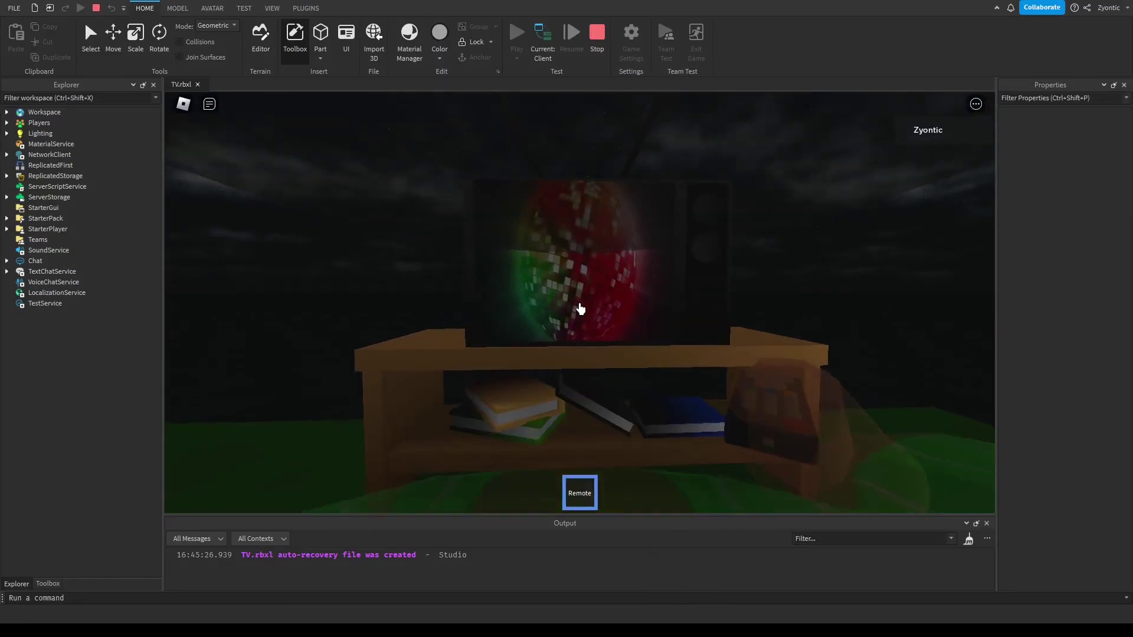
pyautogui.press('w')
pyautogui.press('s')
pyautogui.press('w')
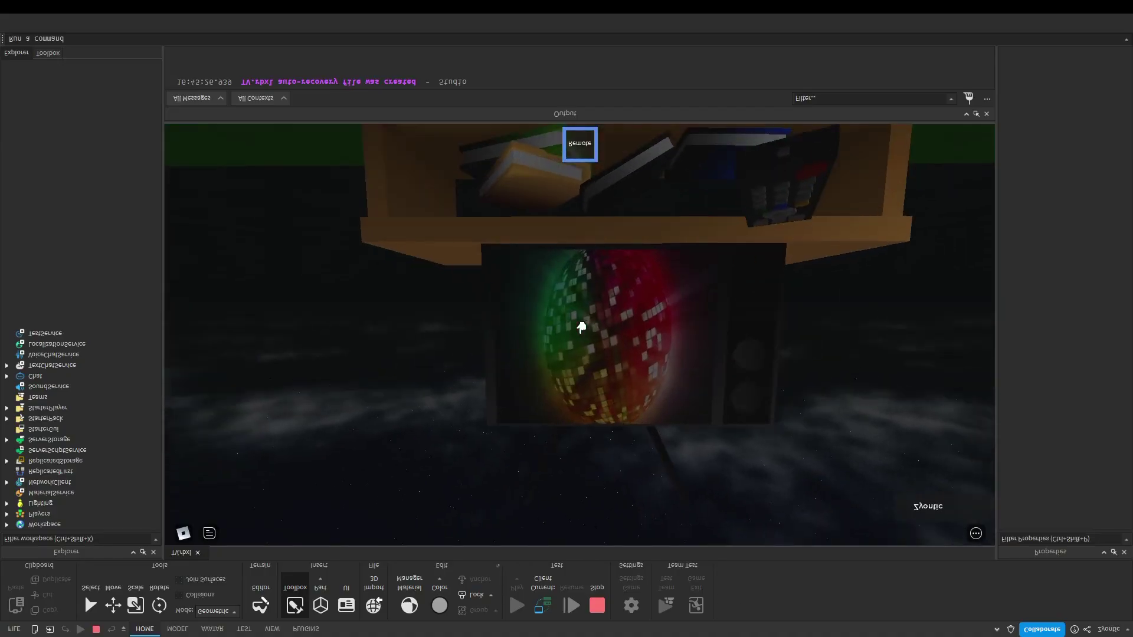